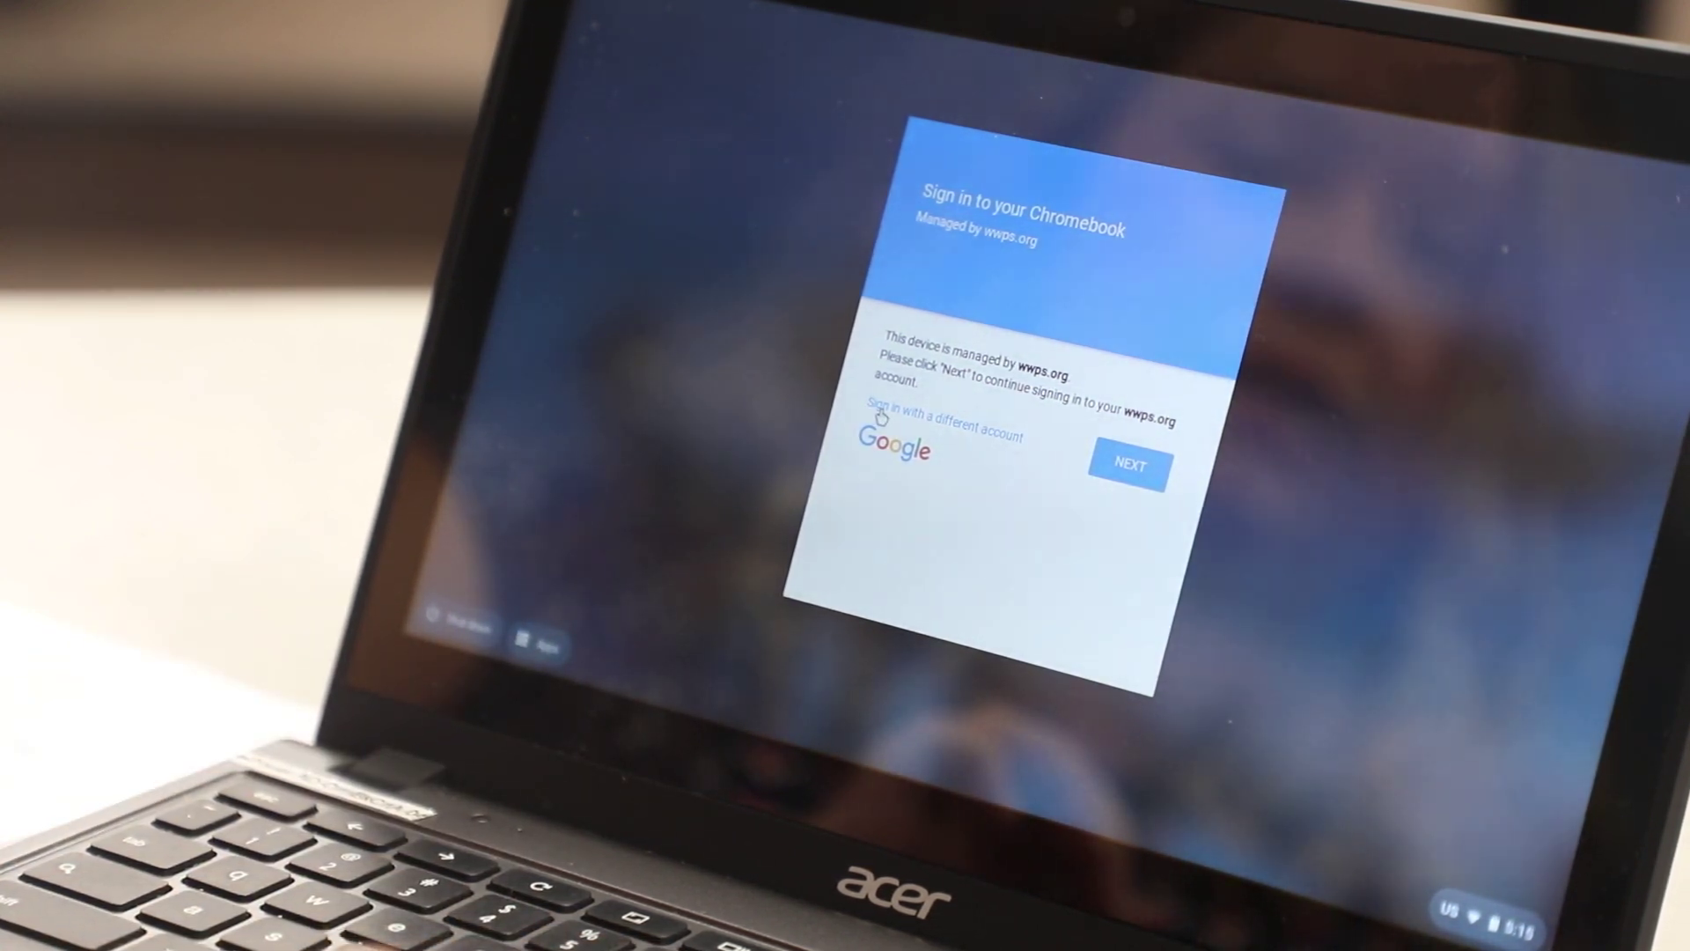
# Continue to the school account sign-in page and submit the student's email address
pyautogui.click(964, 441)
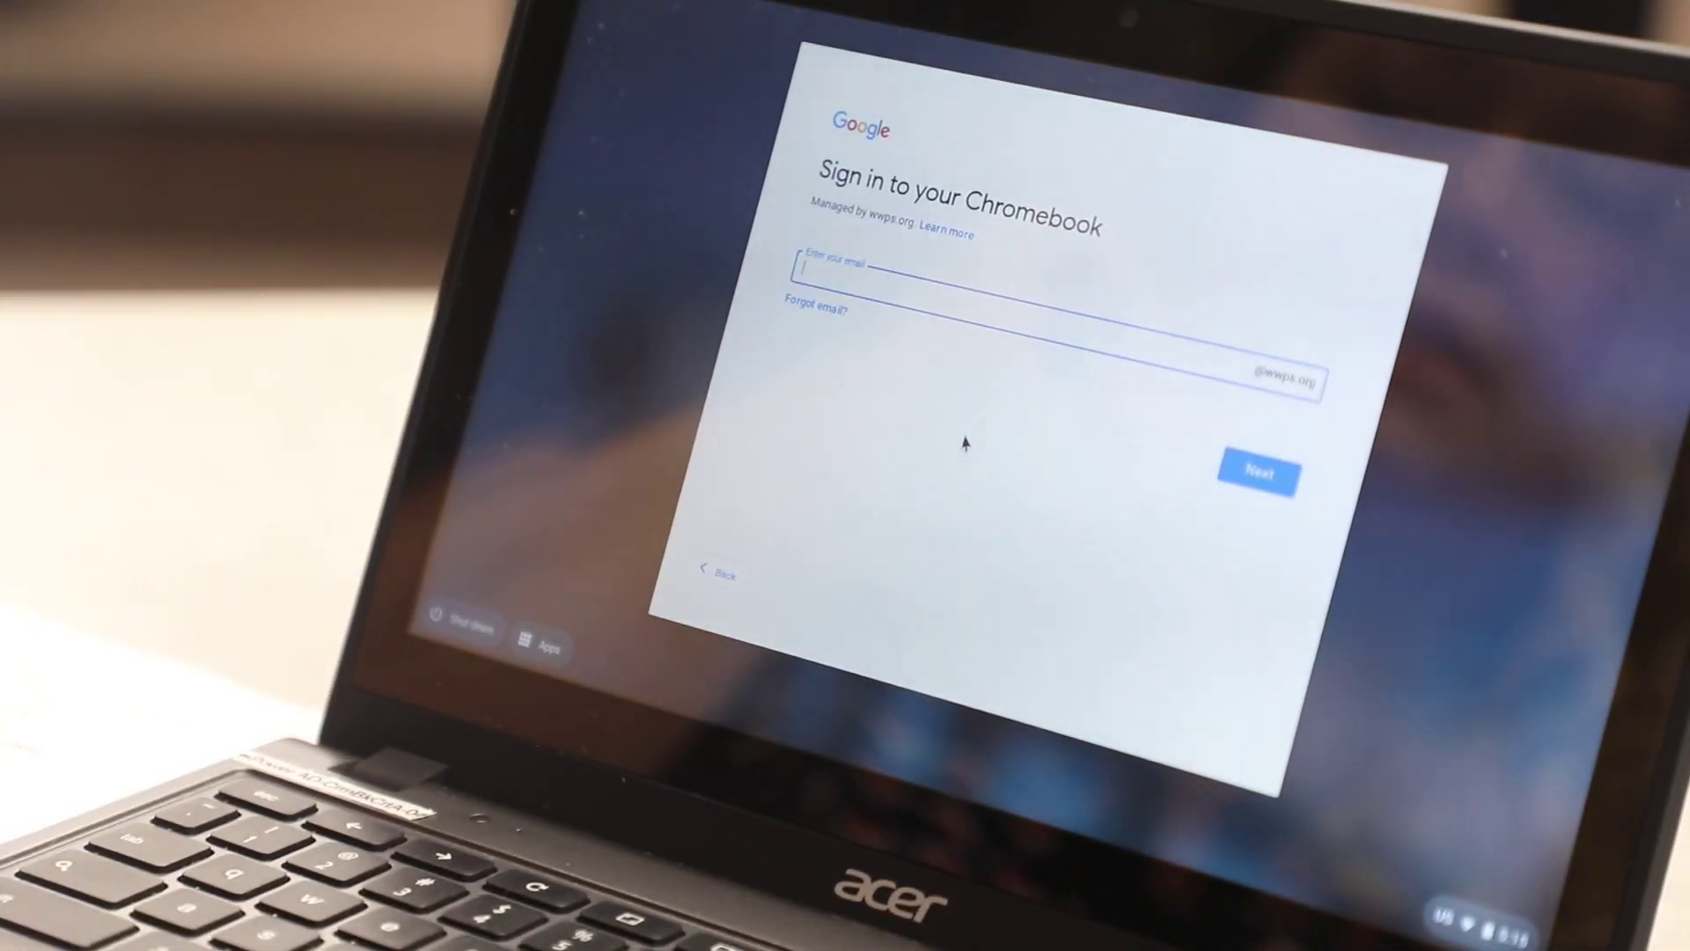
pyautogui.write('0')
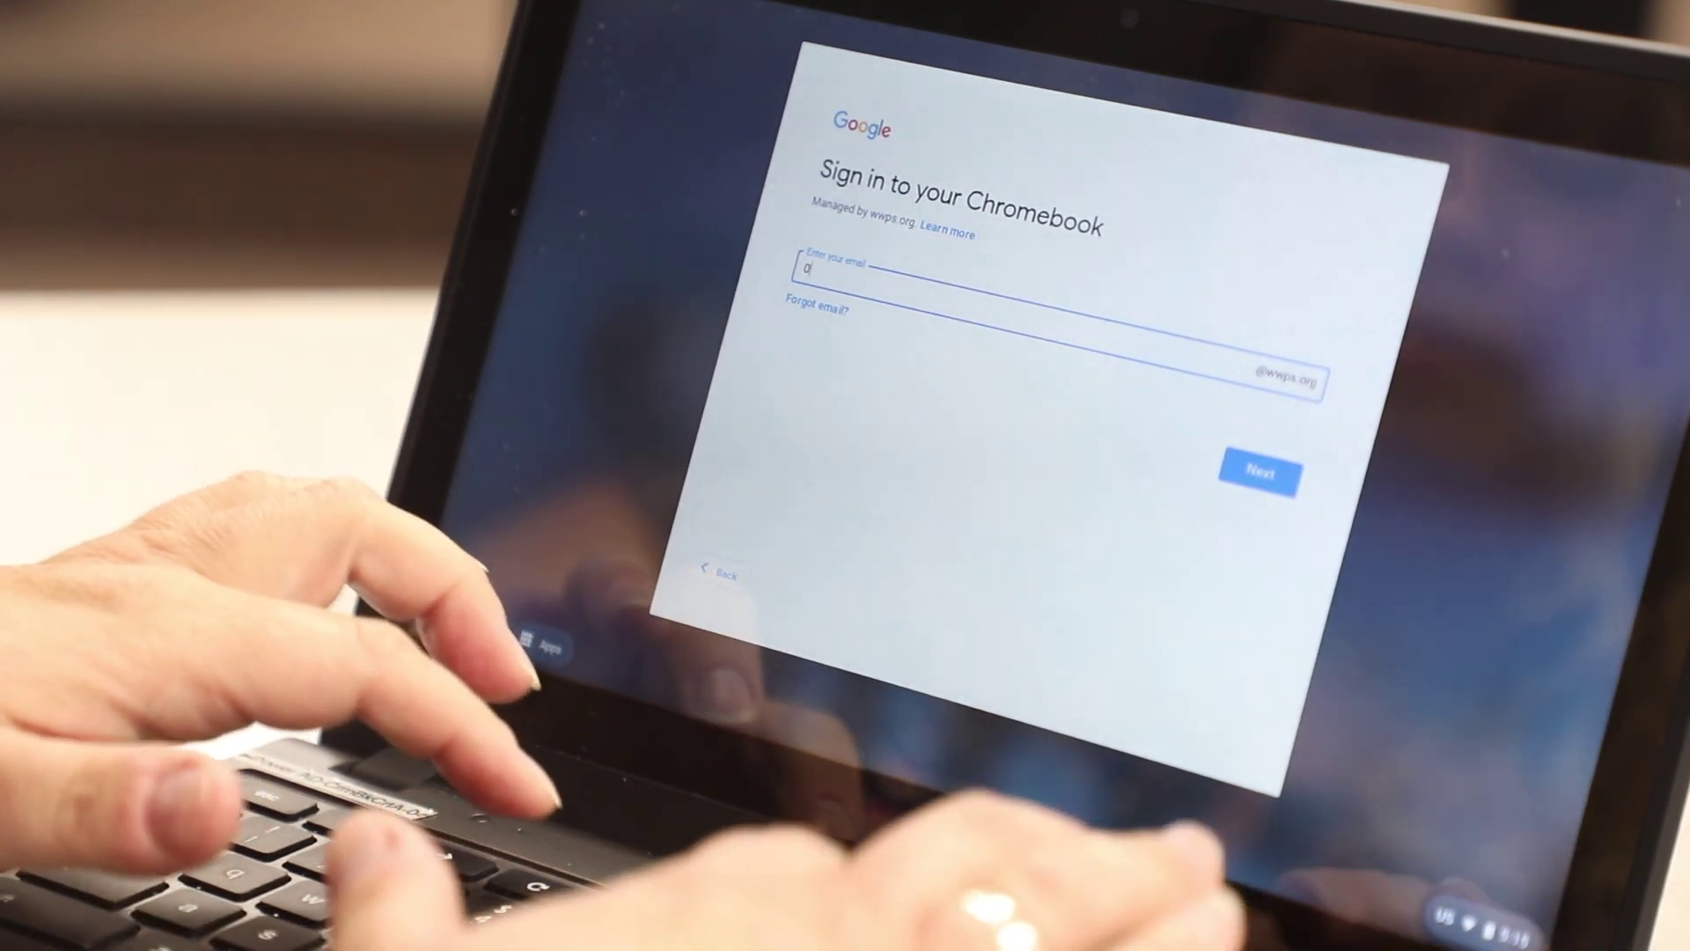
pyautogui.write('8155')
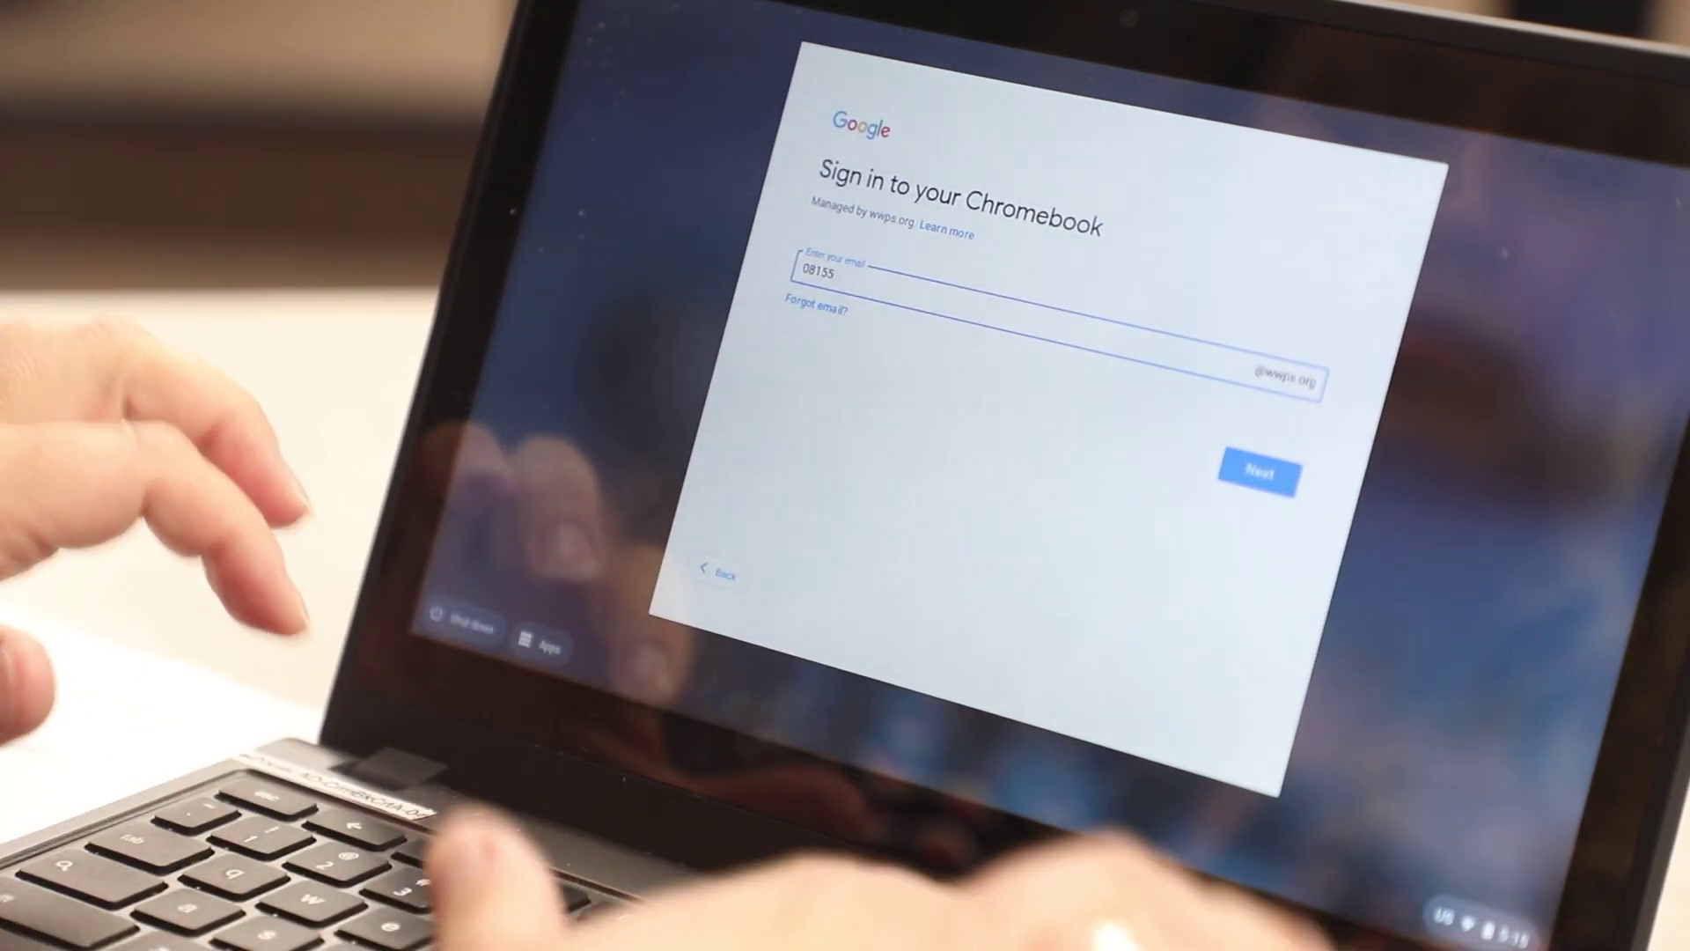
pyautogui.write('03')
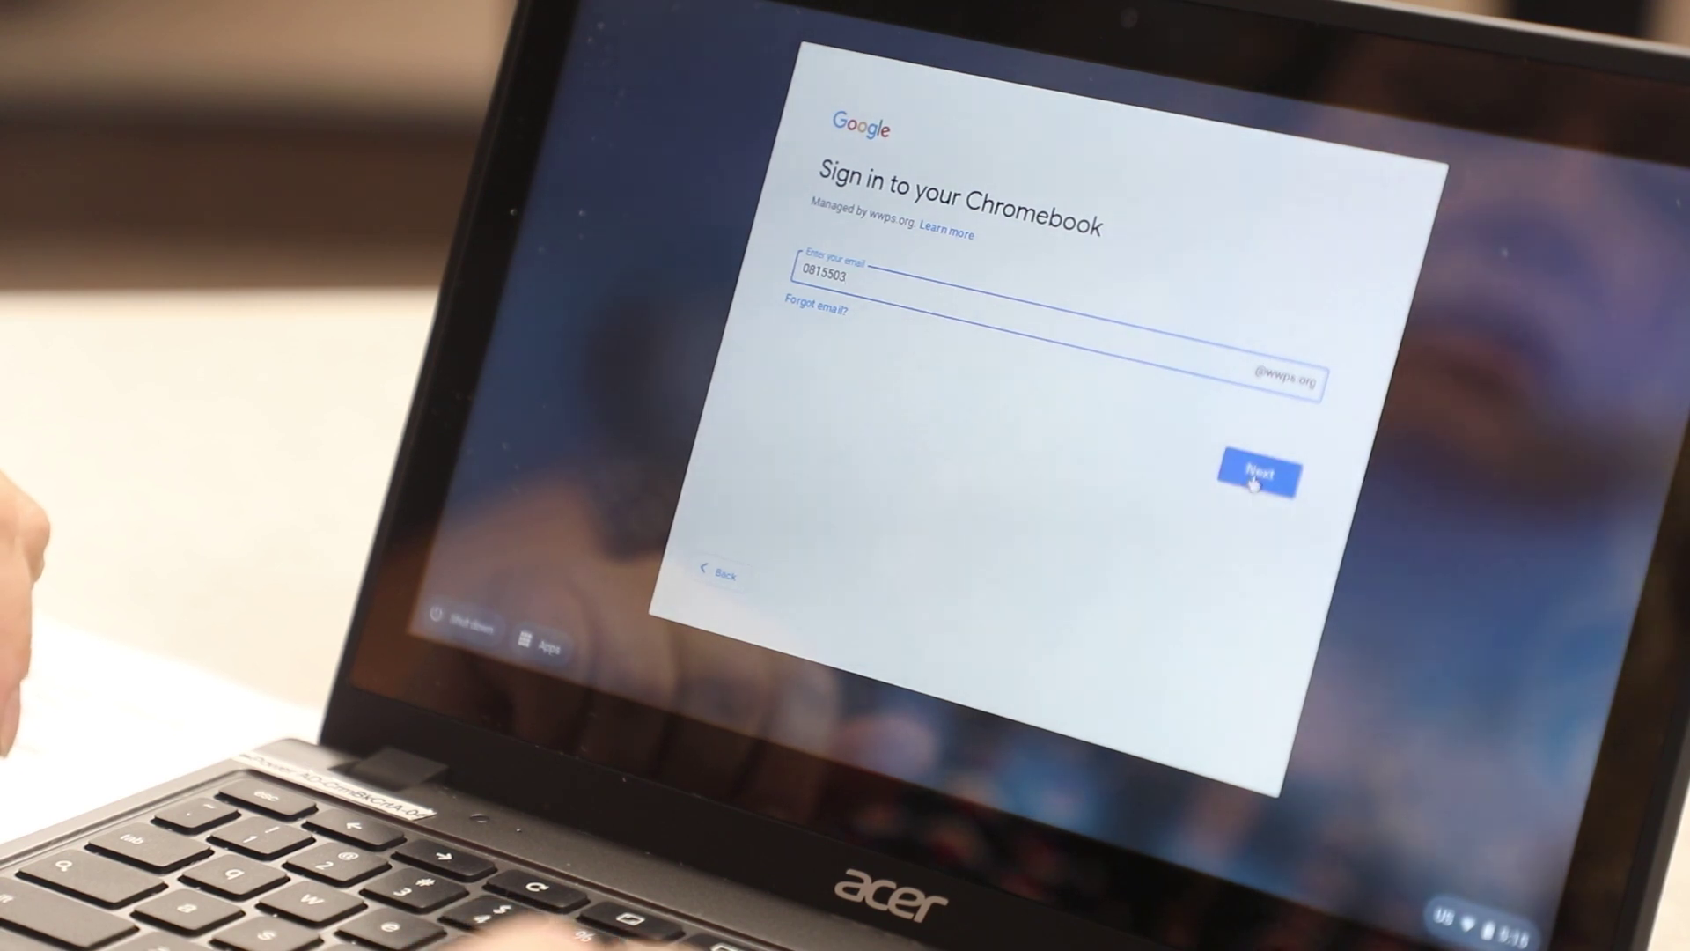
pyautogui.click(1254, 483)
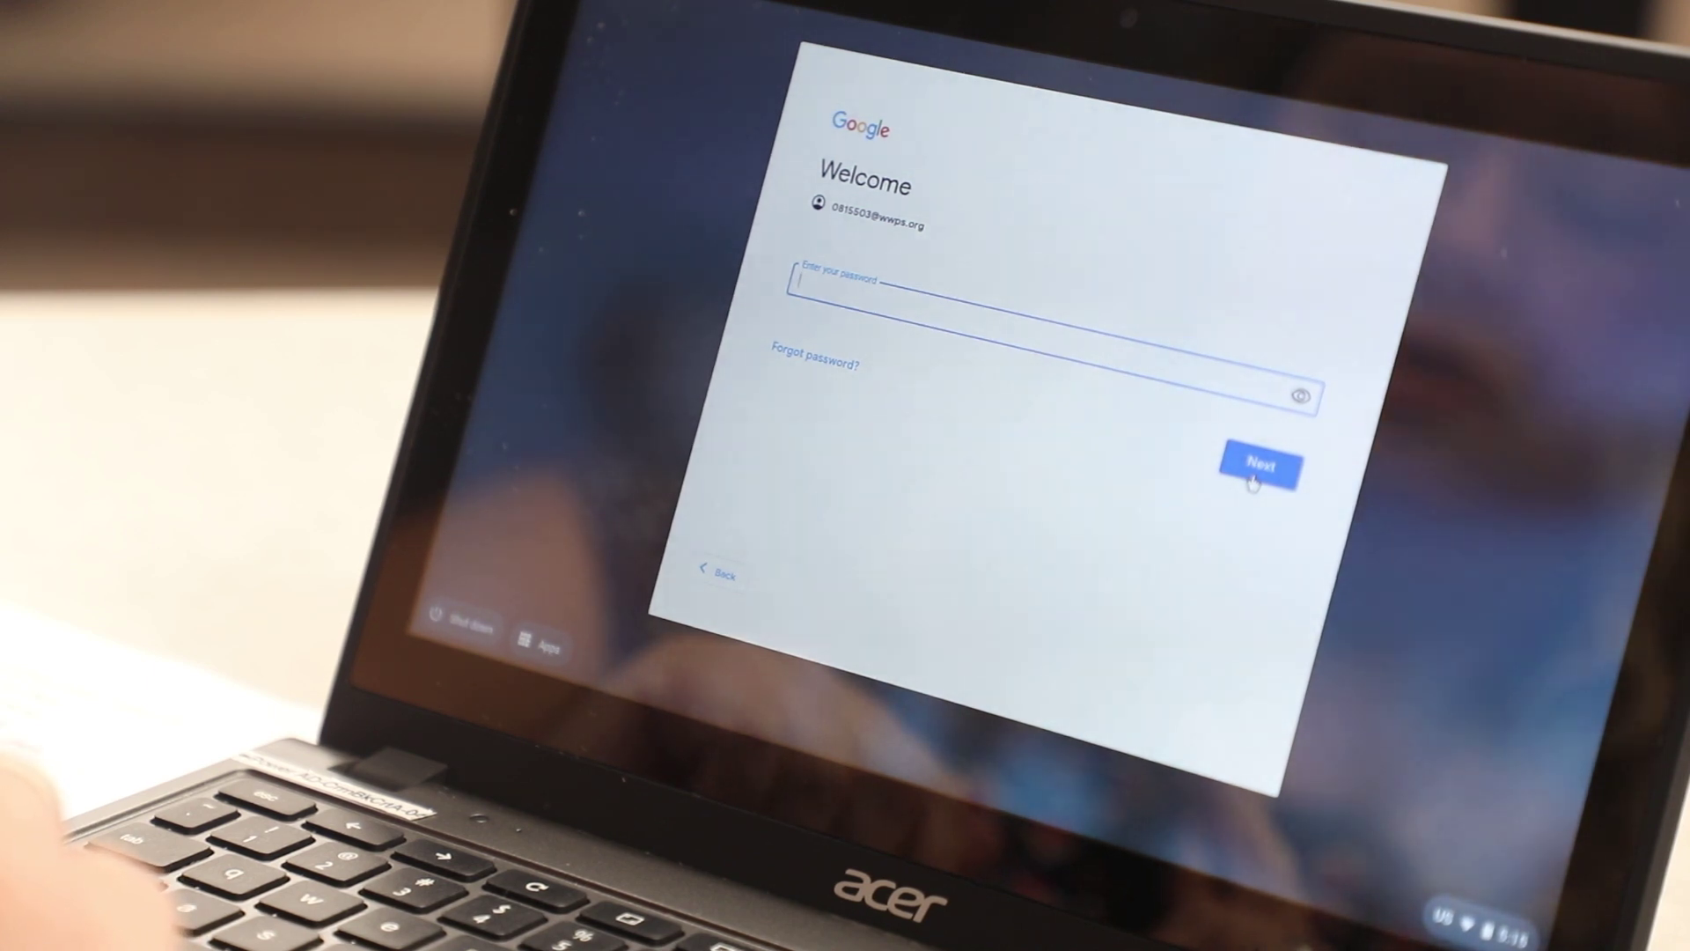
pyautogui.write('••••')
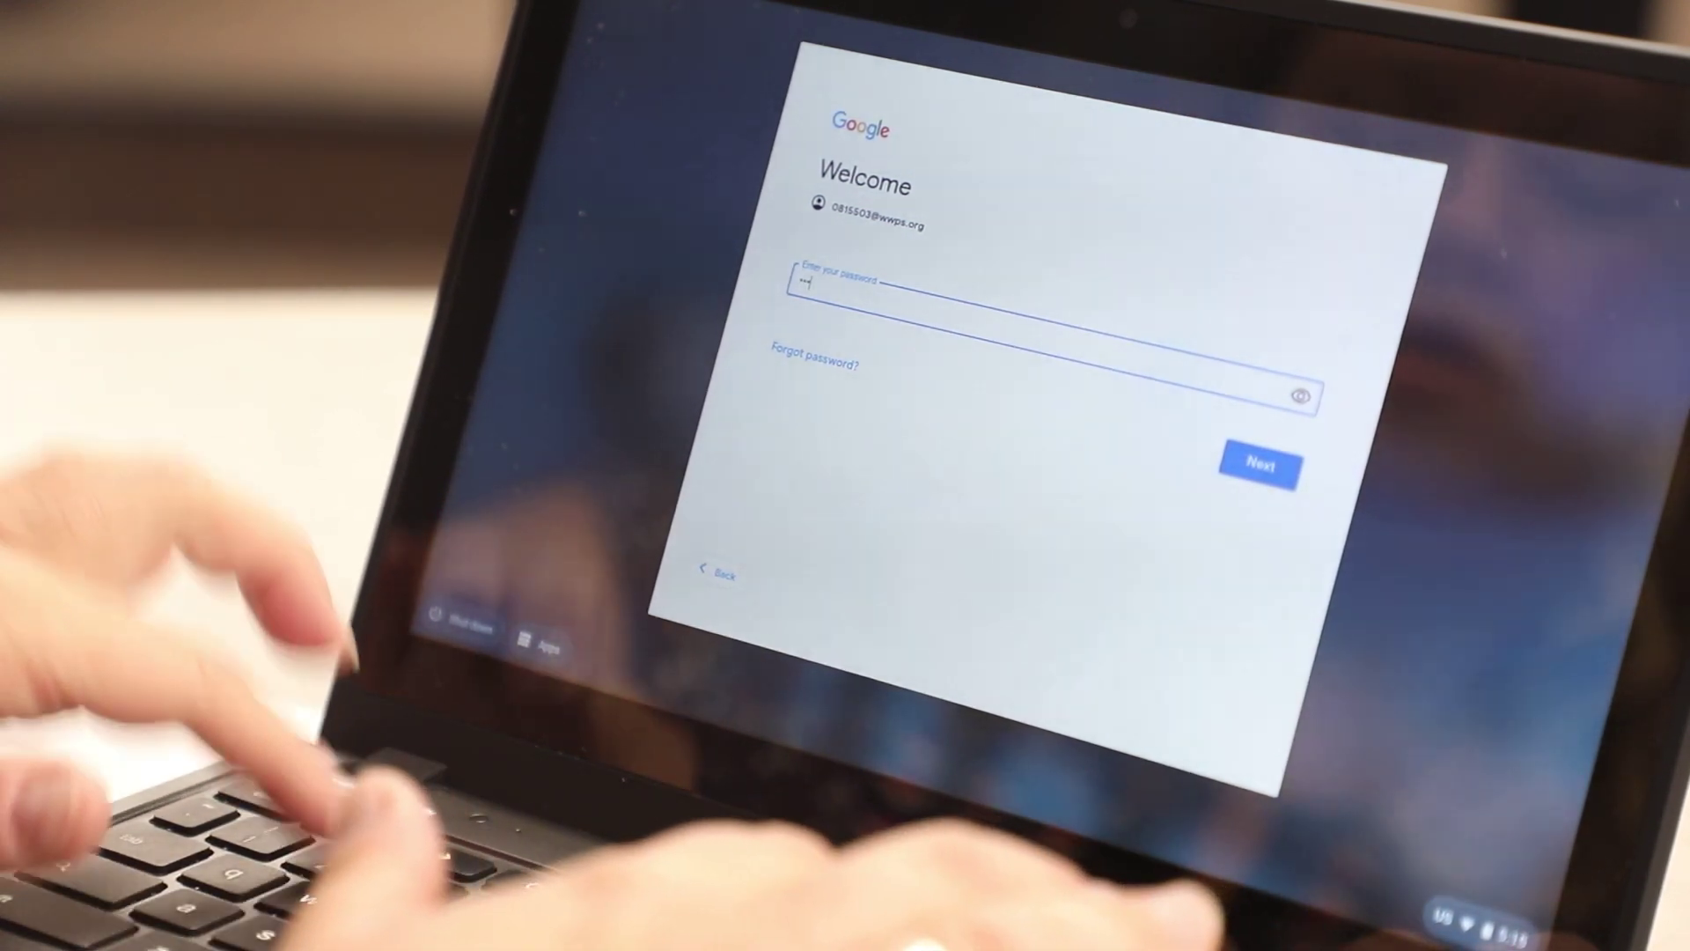
pyautogui.write('••••')
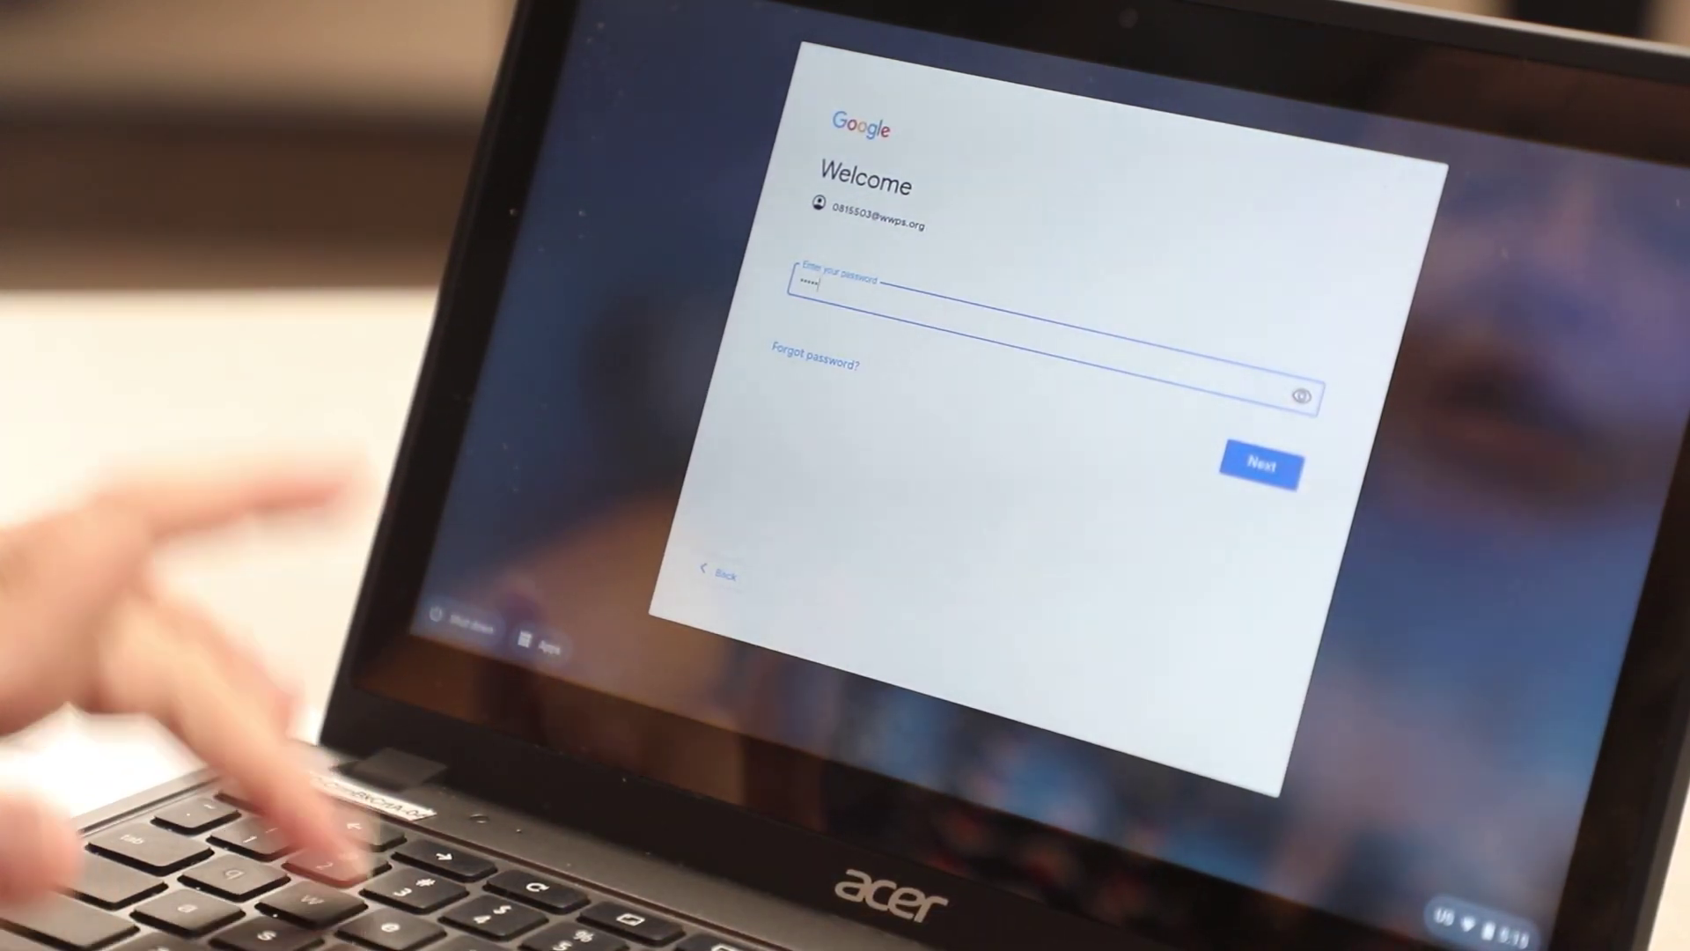
pyautogui.write('•')
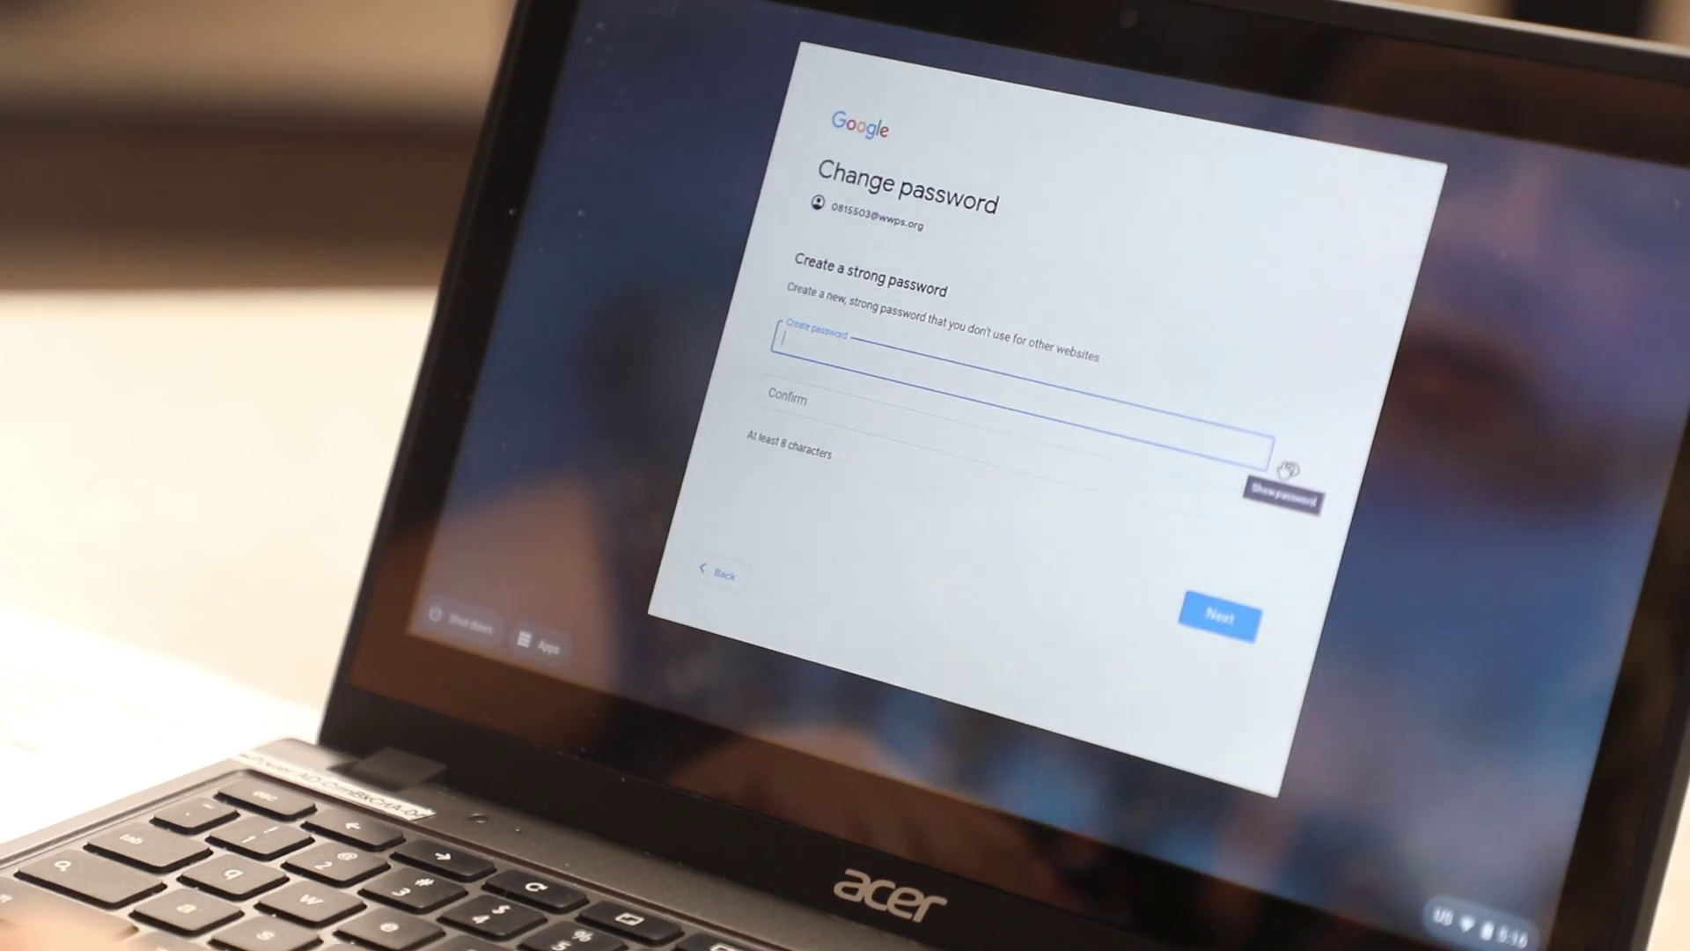
pyautogui.write('•••')
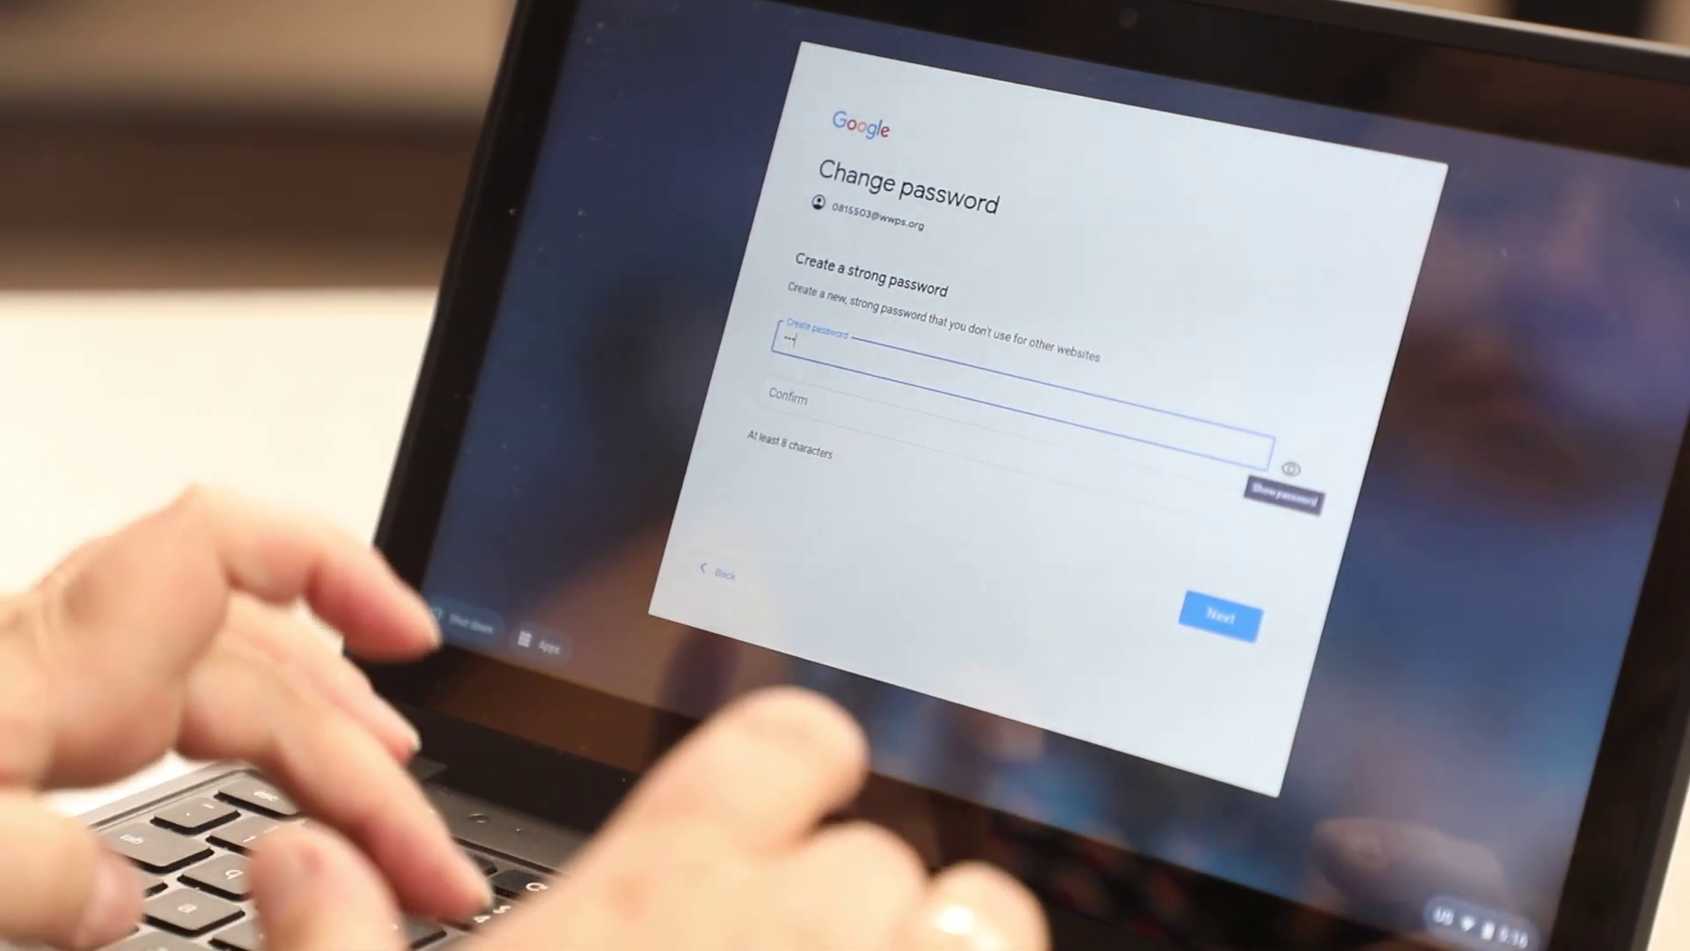
pyautogui.write('••••')
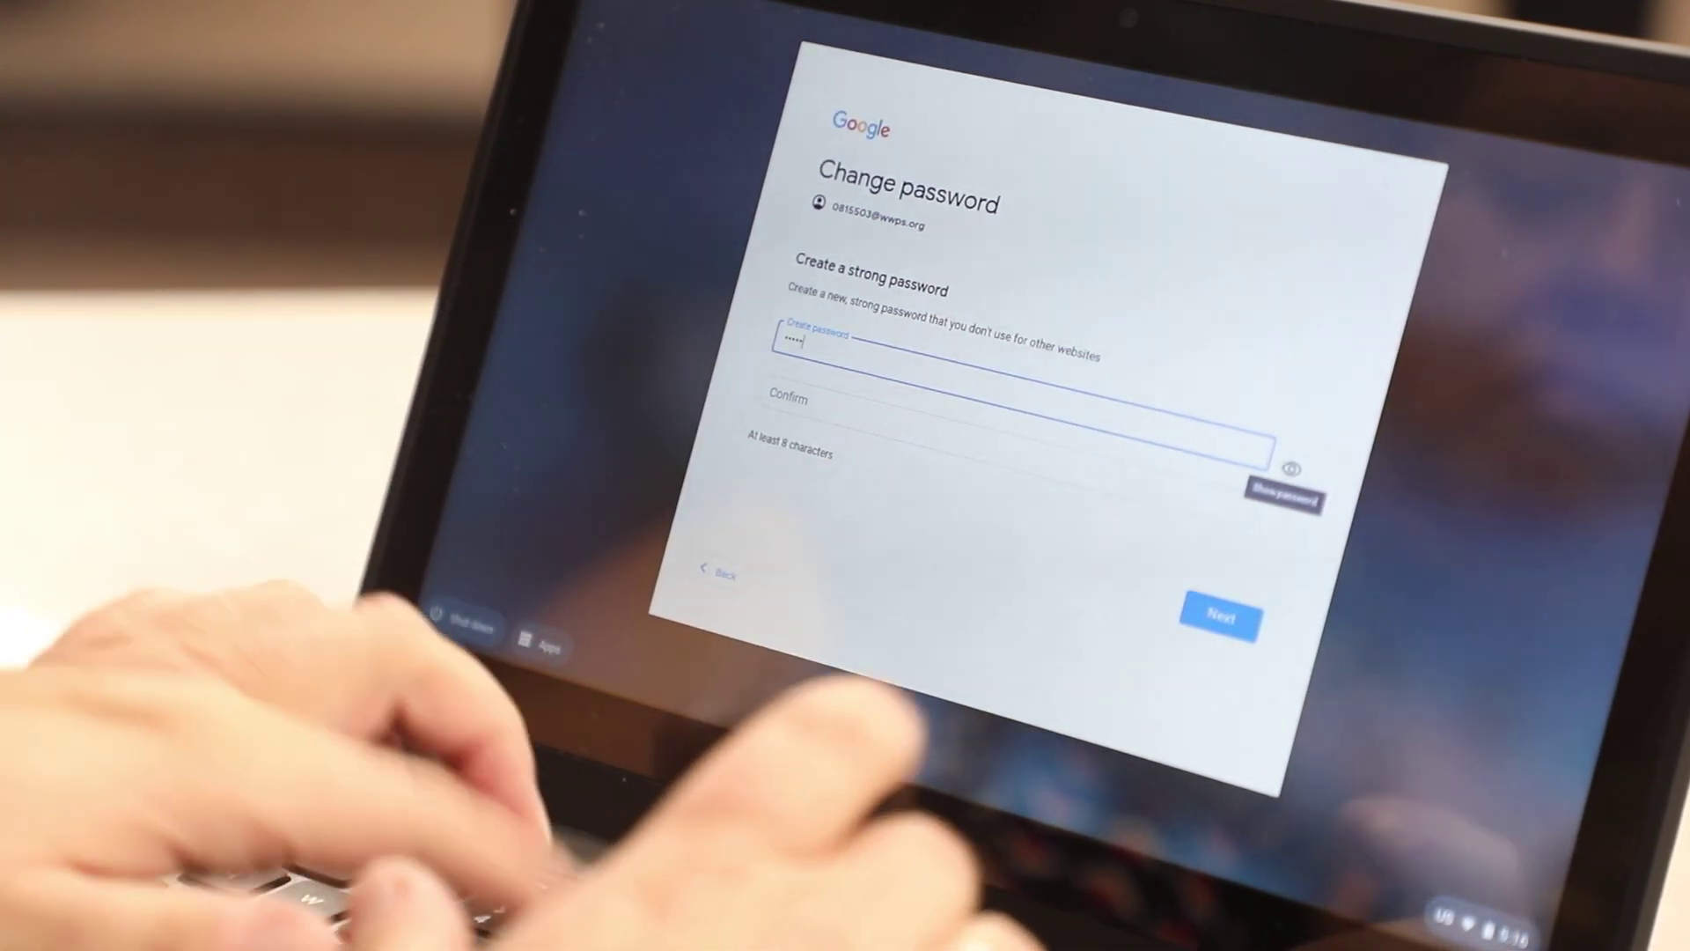
pyautogui.write('••')
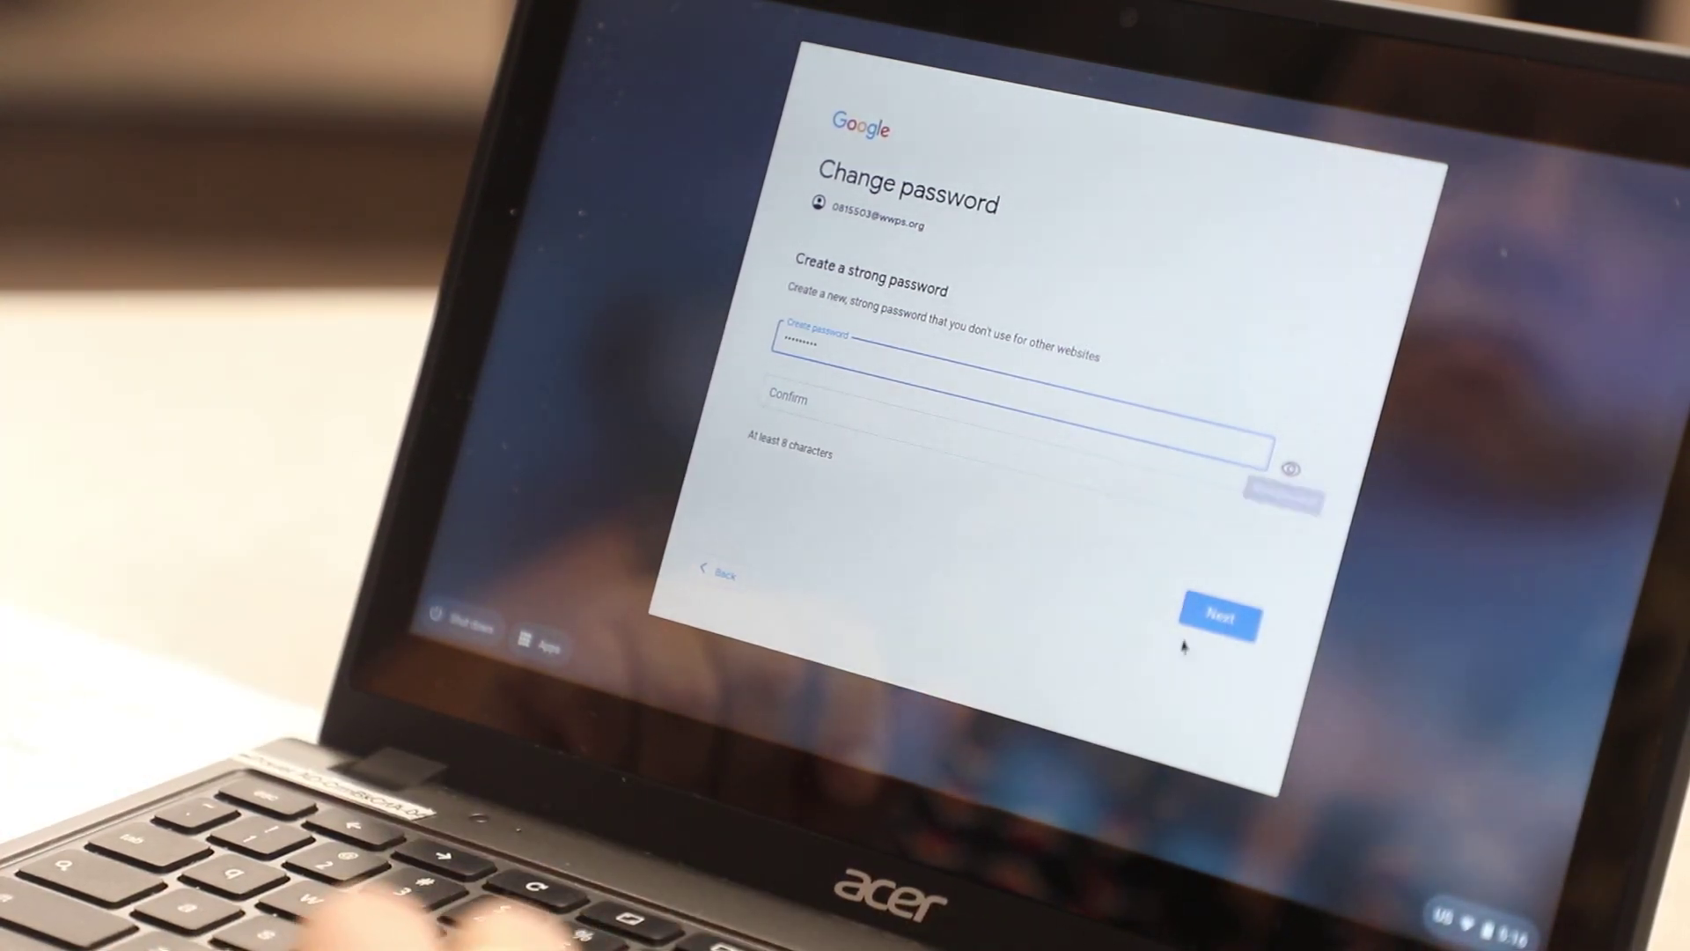
# Confirm the newly created password and submit it, bringing up the Please wait screen
pyautogui.click(1207, 628)
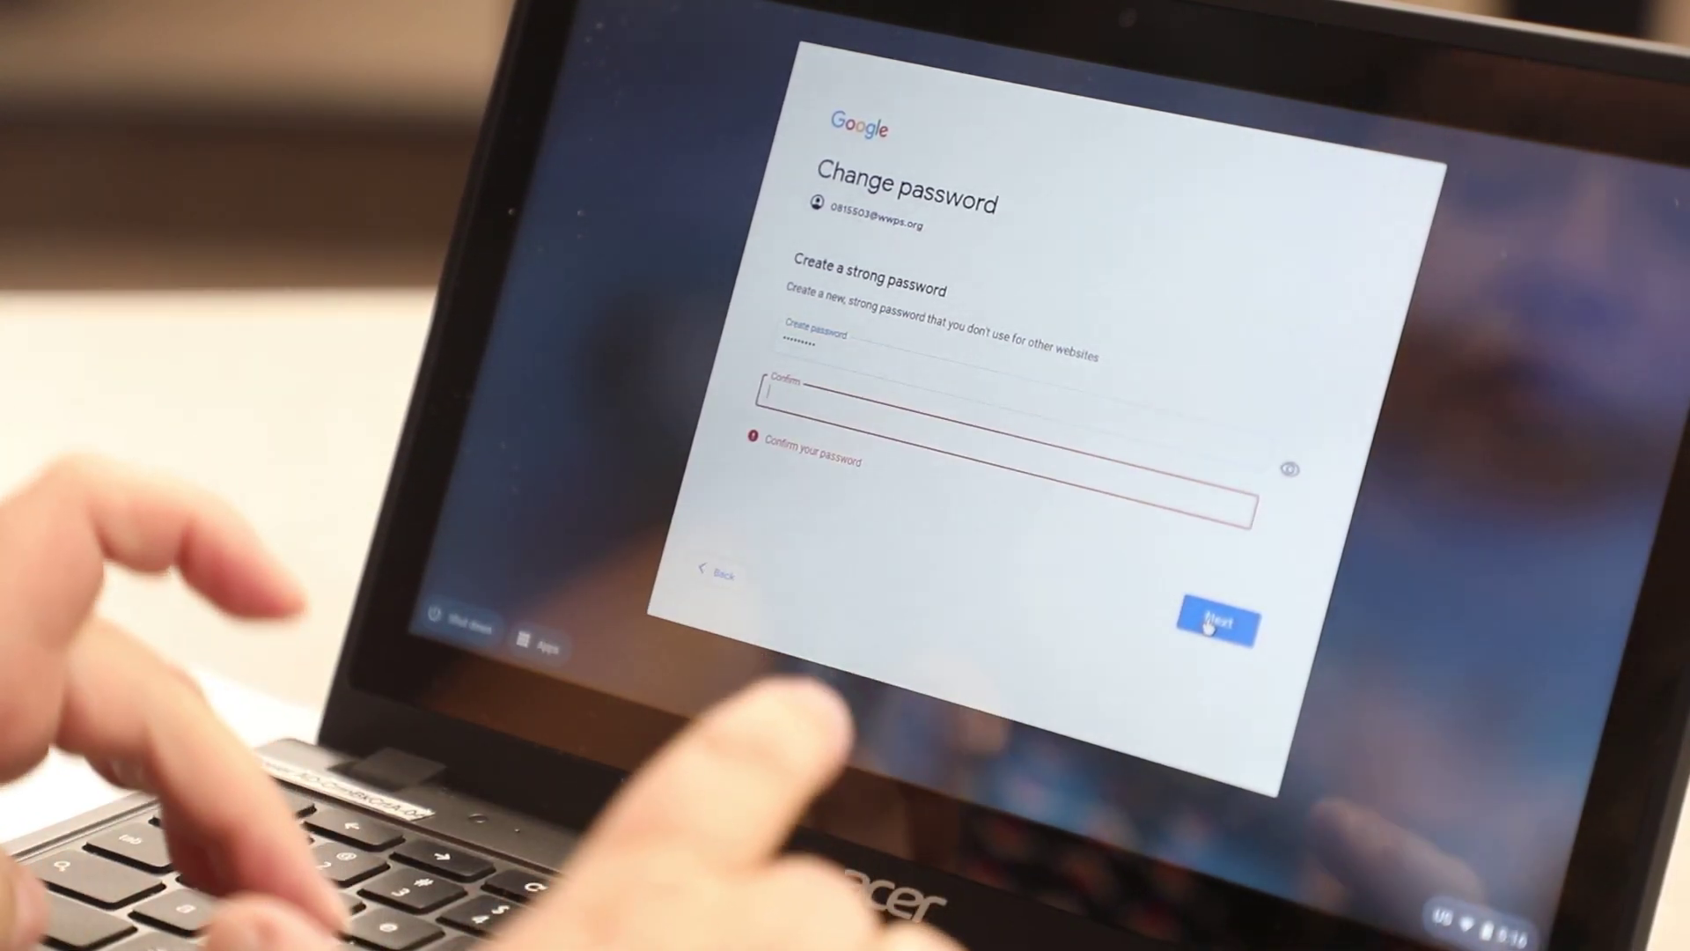
pyautogui.write('••••••')
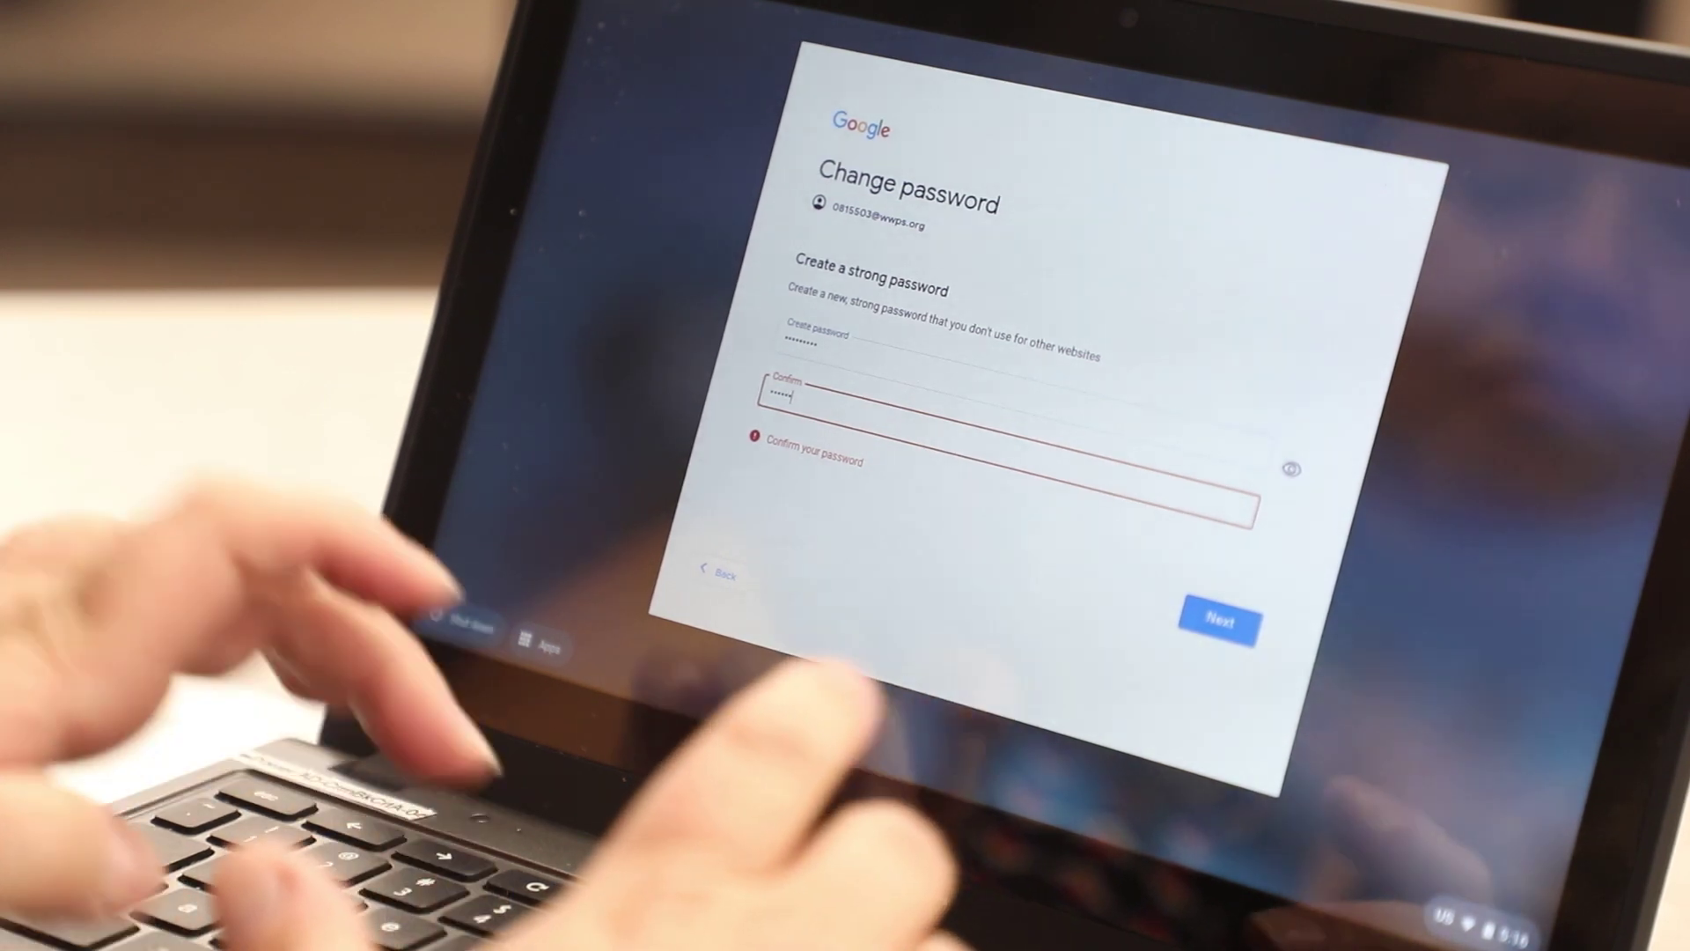
pyautogui.write('••••')
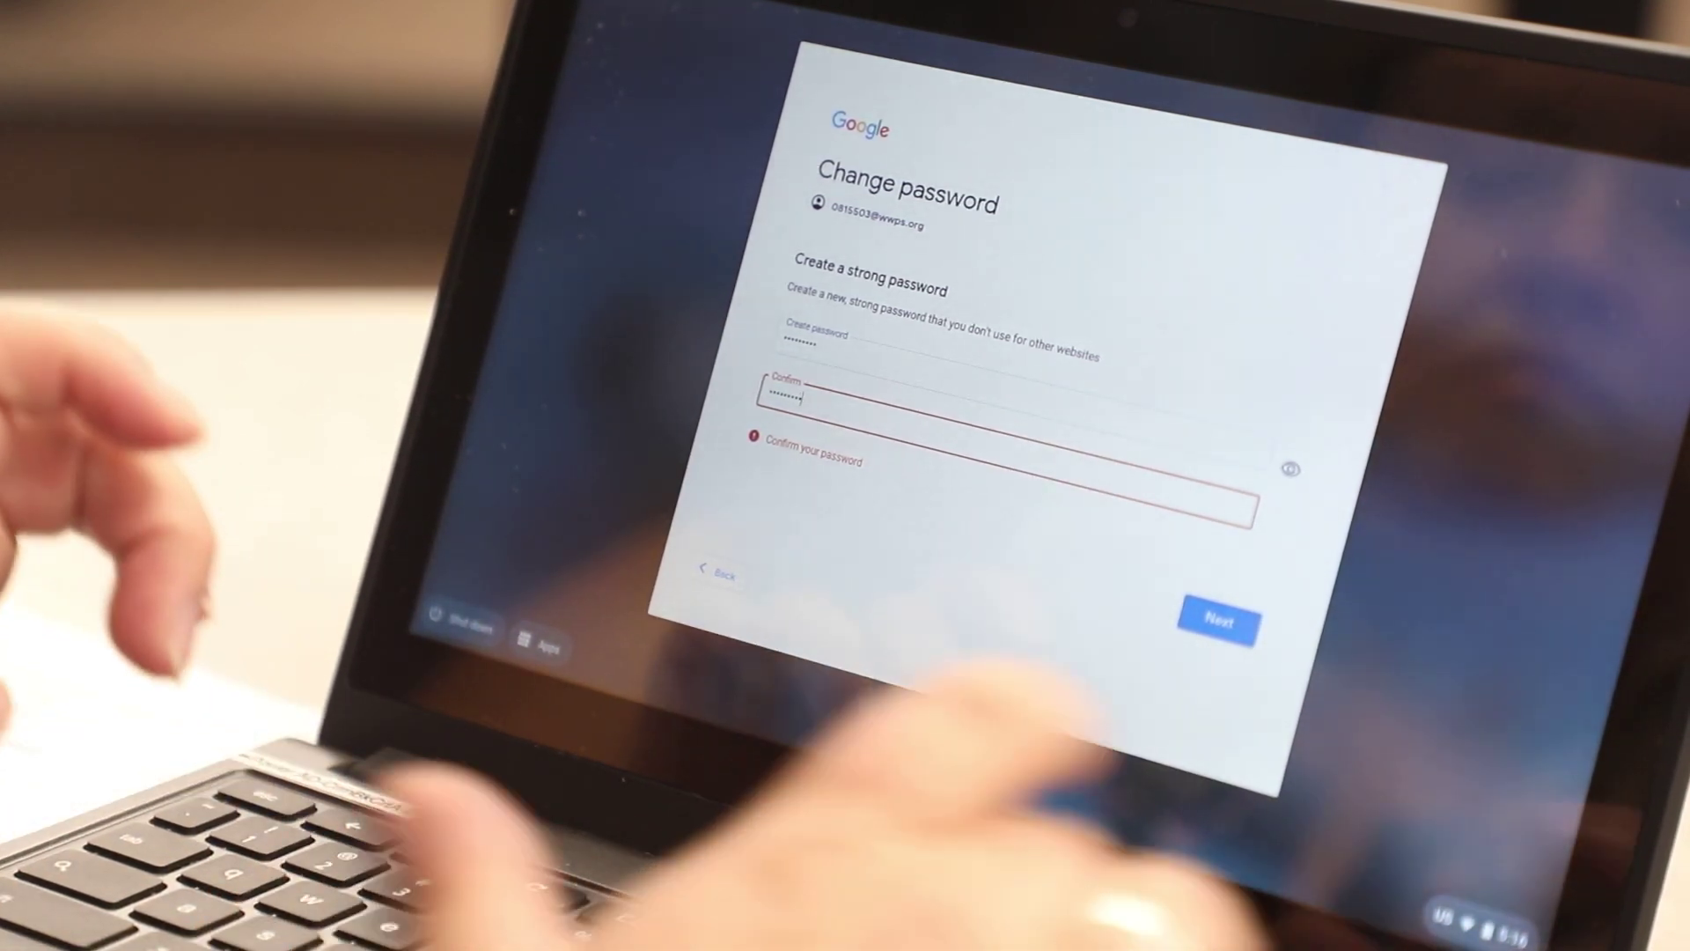
pyautogui.press('Return')
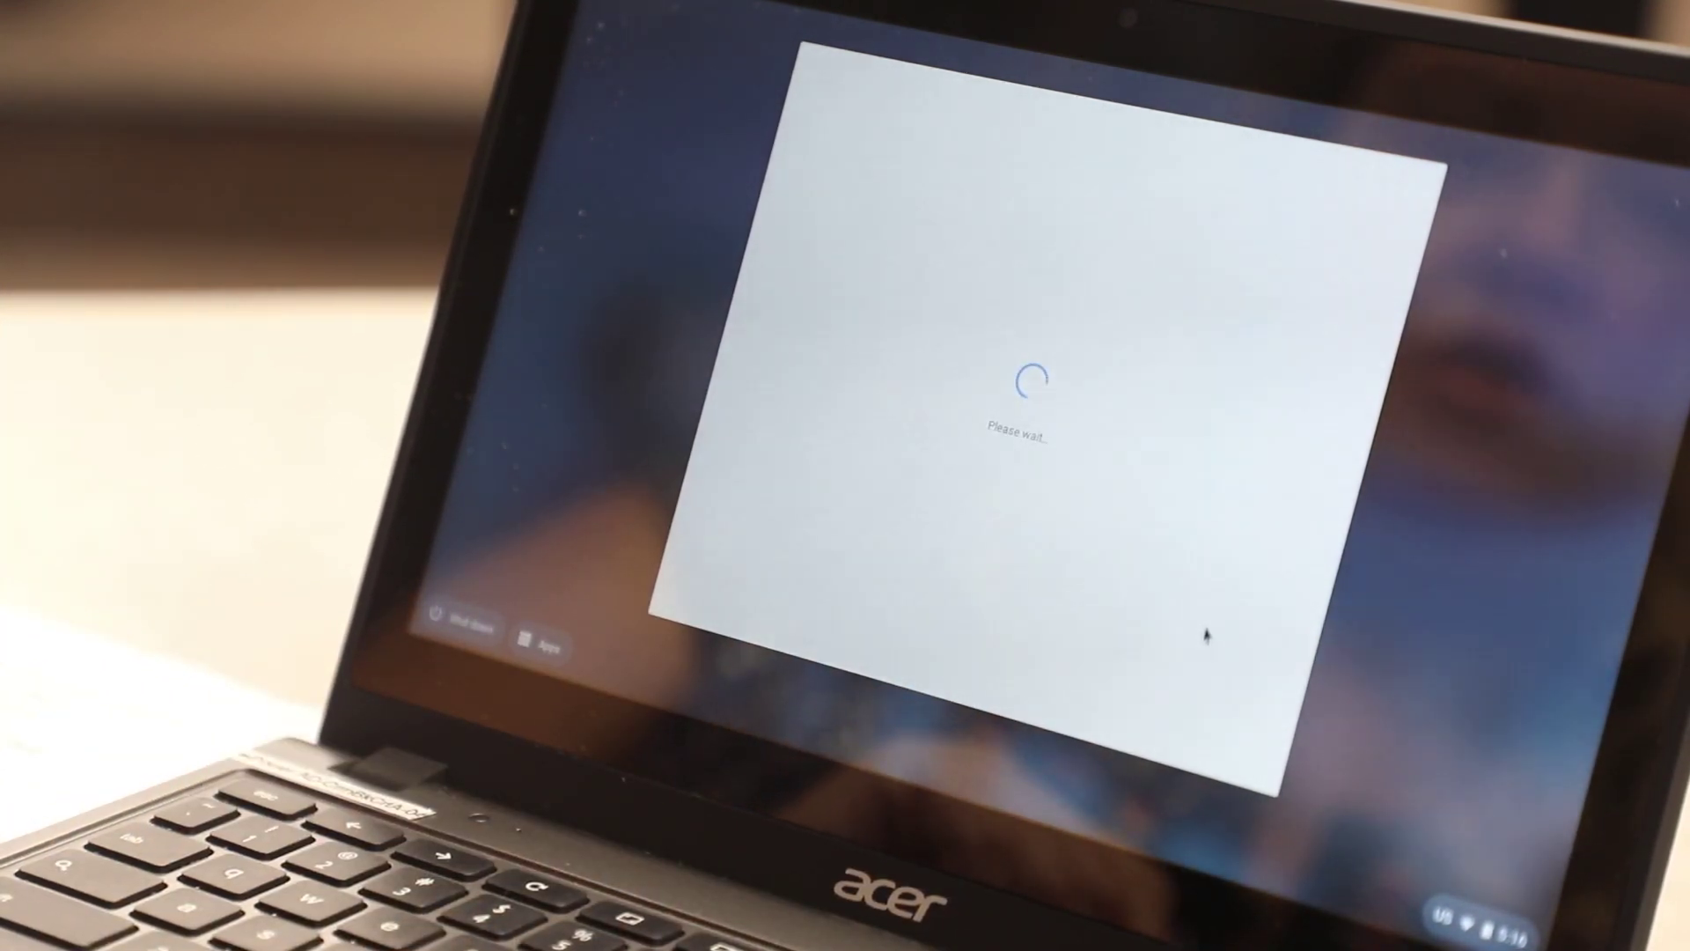